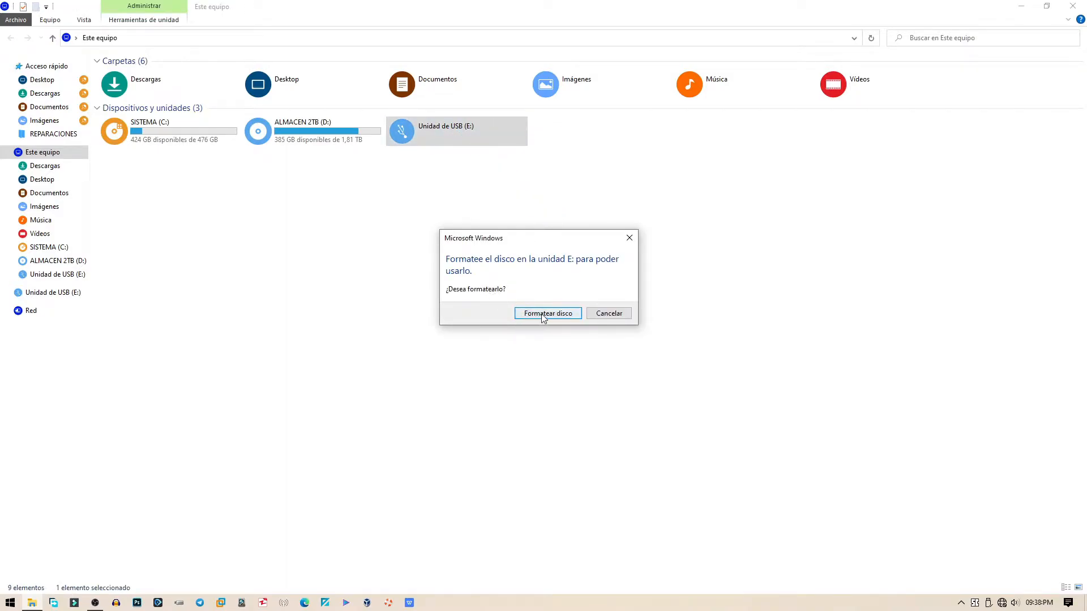
- Try to quick-format the USB drive (E:) as FAT32, and close the format dialog and the file explorer window
click(543, 315)
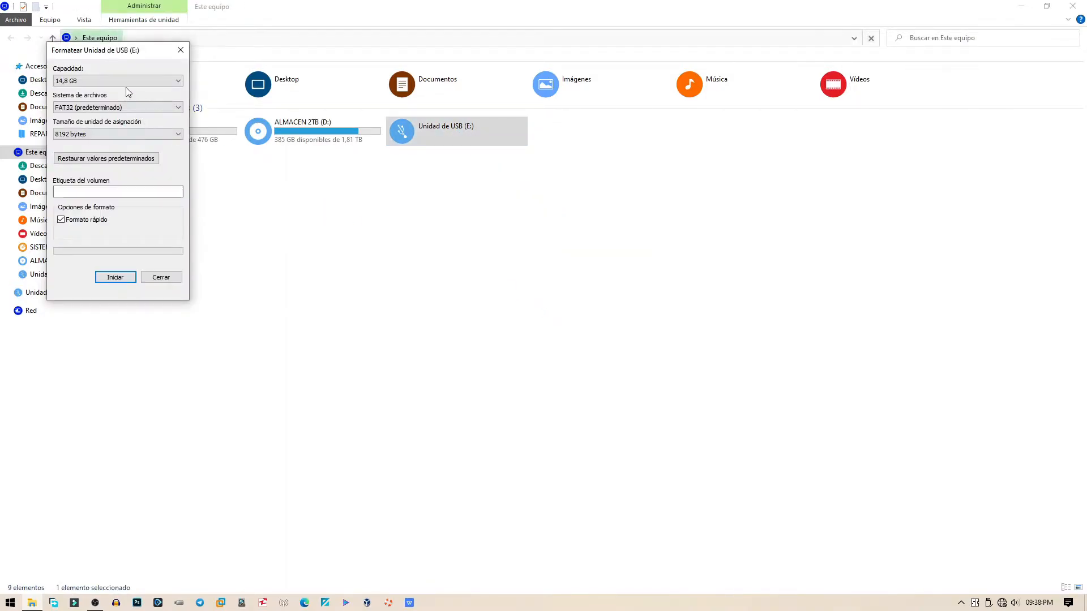
drag(113, 50, 266, 180)
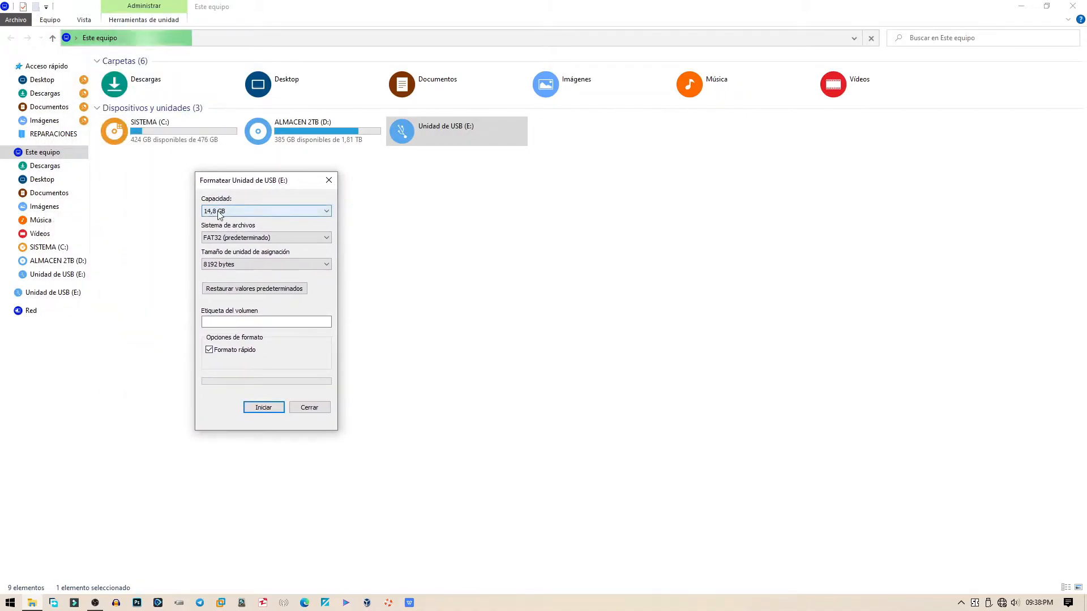
click(264, 408)
click(601, 304)
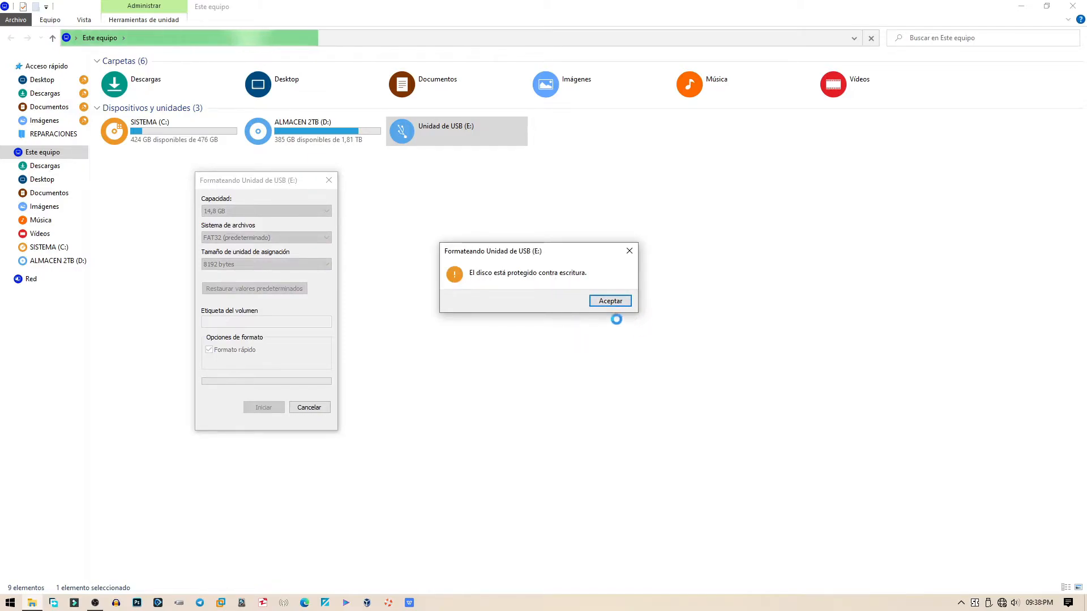
click(610, 301)
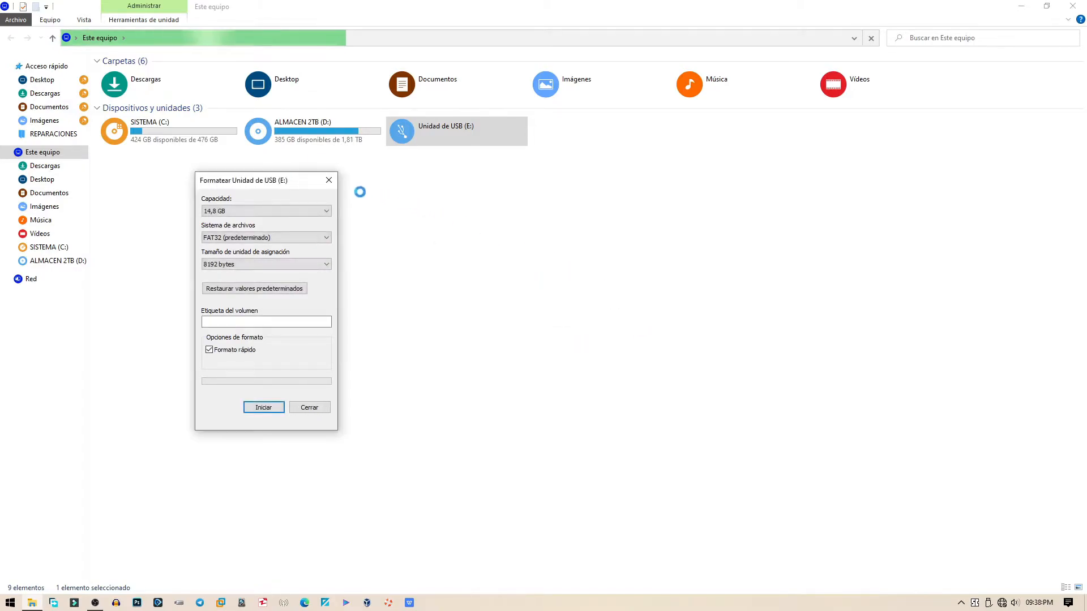
click(328, 180)
click(622, 324)
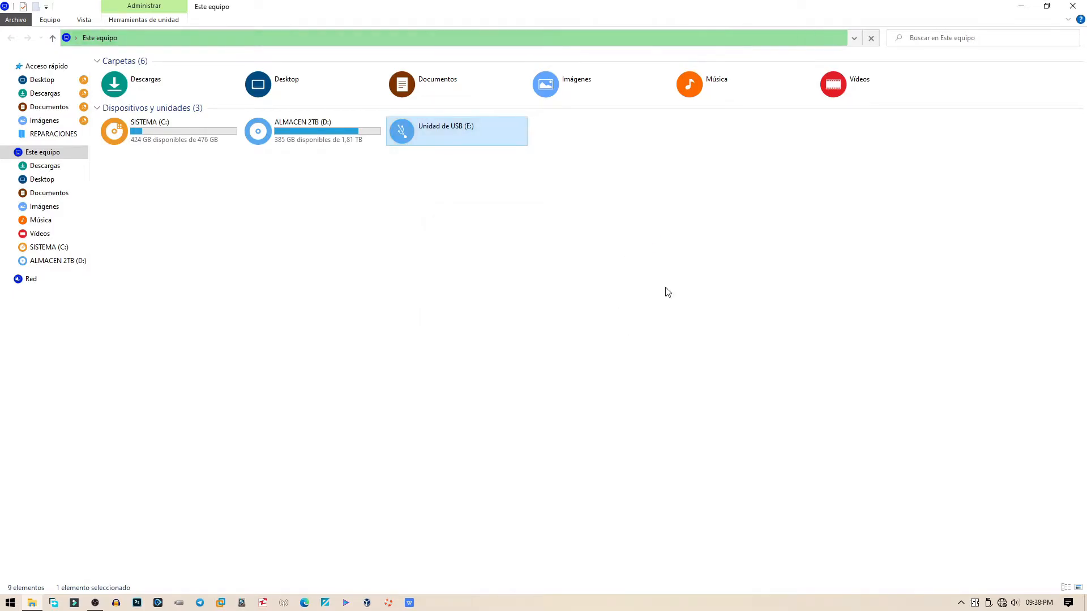
click(1072, 6)
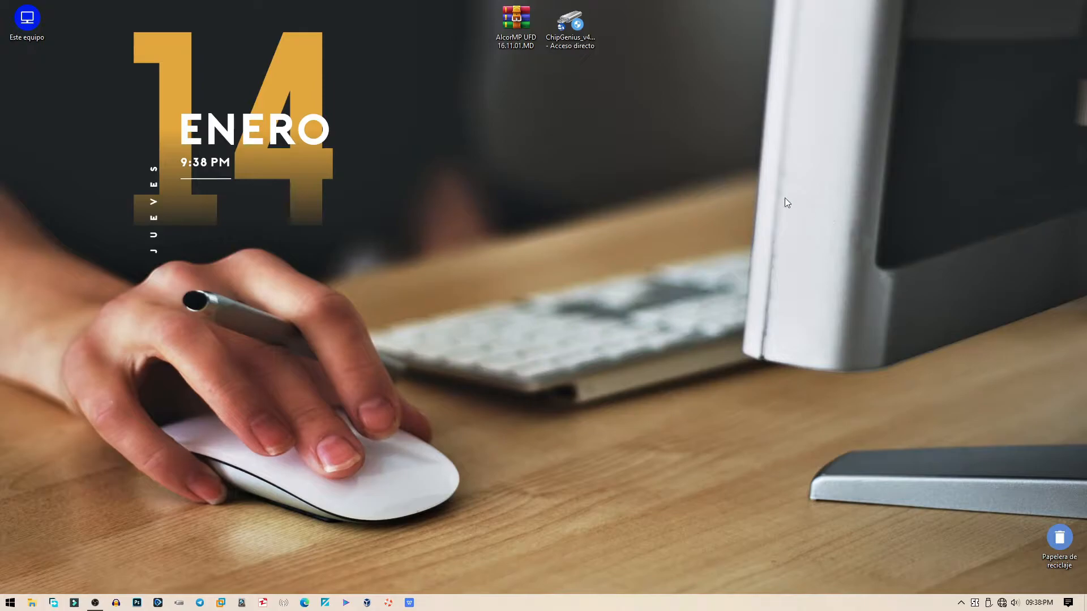
- Switch to ChipGenius and examine the USB flash disk's controller vendor, part number and total capacity
double_click(570, 25)
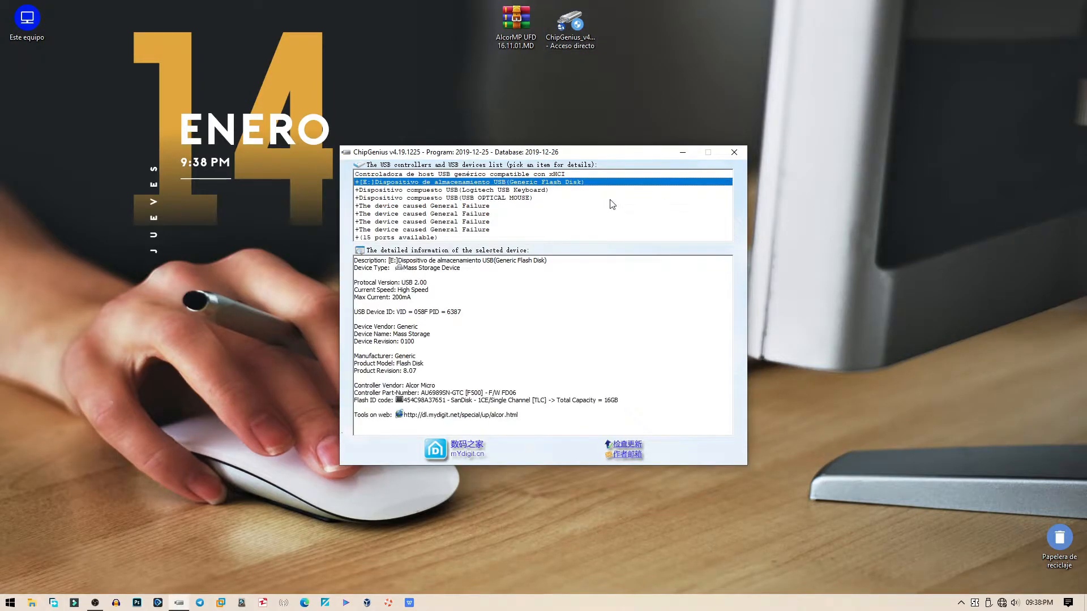
drag(436, 385, 406, 383)
drag(422, 393, 437, 390)
drag(452, 401, 466, 402)
drag(604, 401, 622, 402)
click(682, 152)
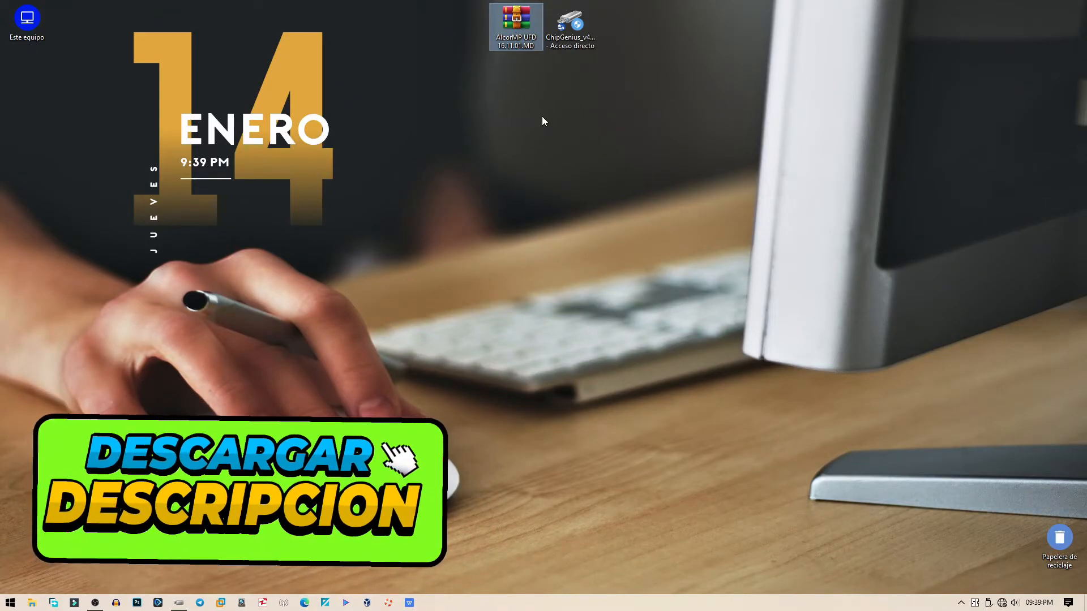
- Extract the AlcorMP UFD 16.11.01.MD archive onto the desktop and place the extracted folder beside the ChipGenius shortcut
right_click(507, 19)
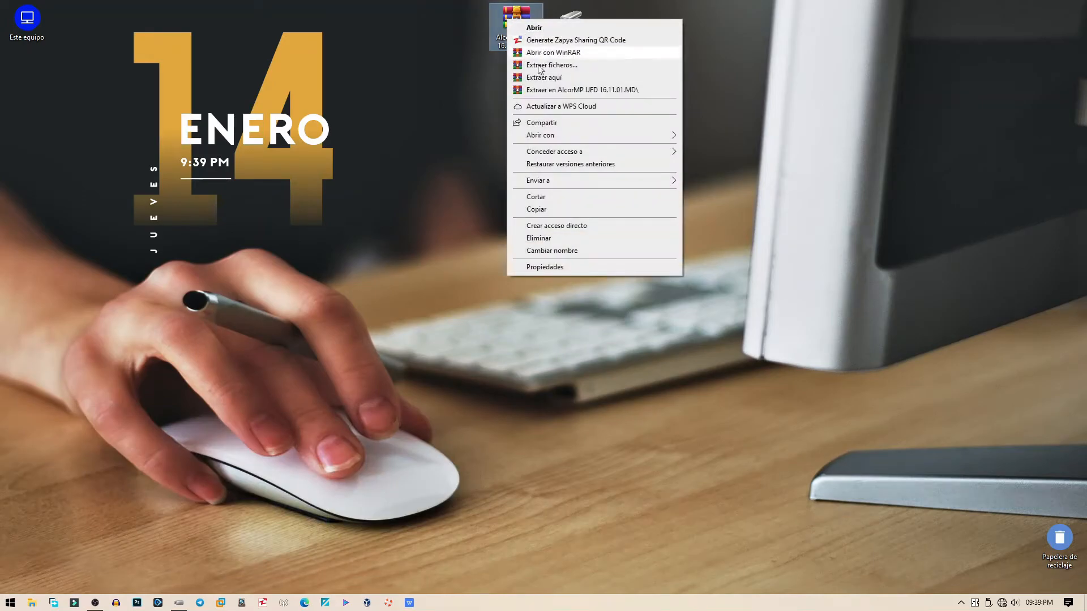
click(554, 77)
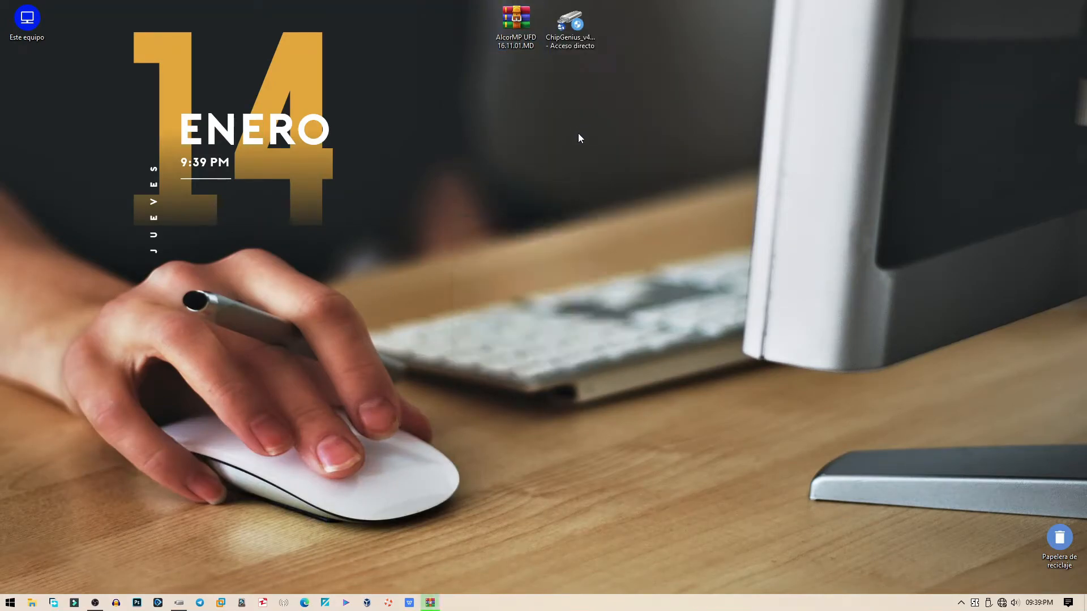
drag(32, 79, 665, 28)
click(717, 87)
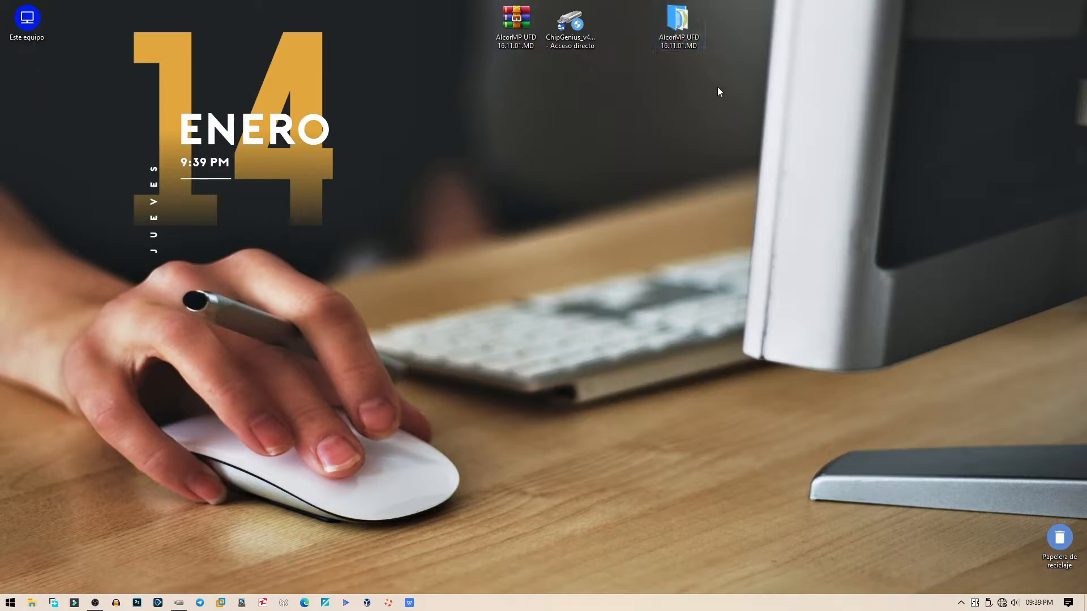
- Open the extracted AlcorMP UFD 16.11.01.MD folder and run the AlcorMP application as administrator
double_click(687, 24)
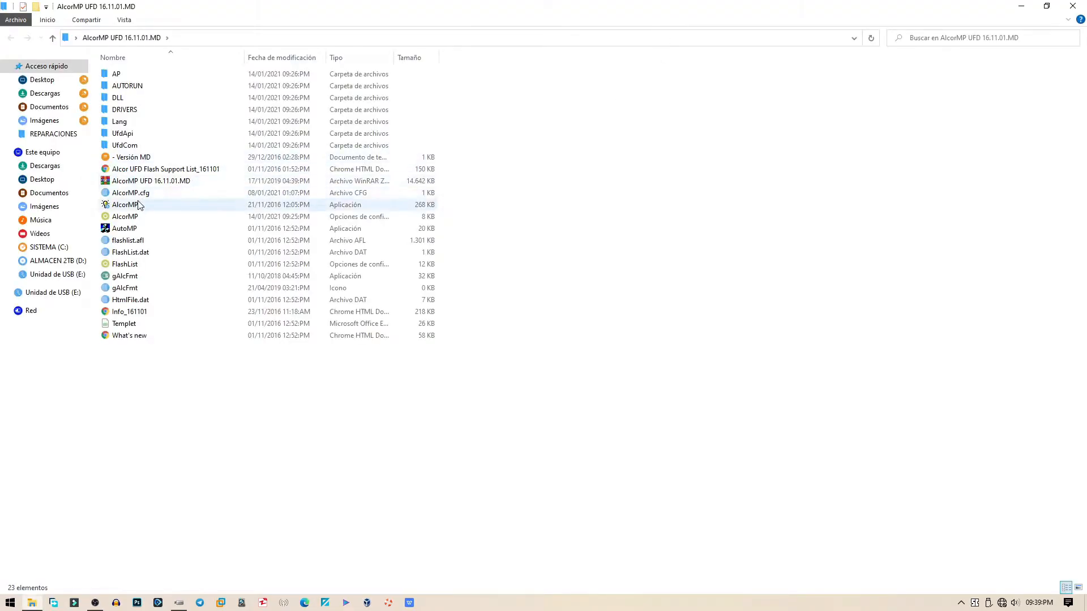
click(138, 206)
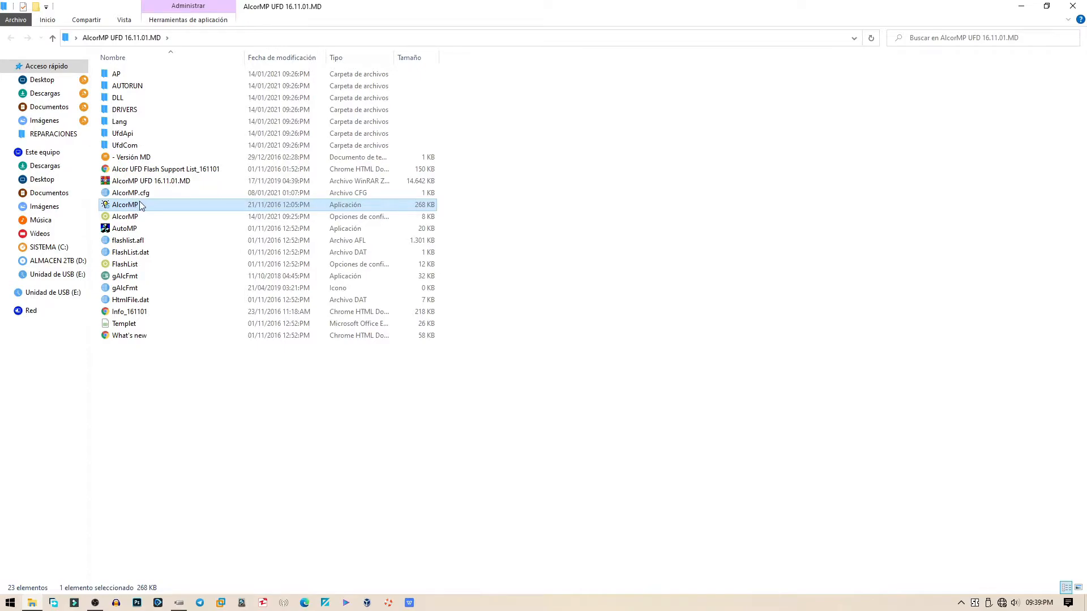
right_click(141, 206)
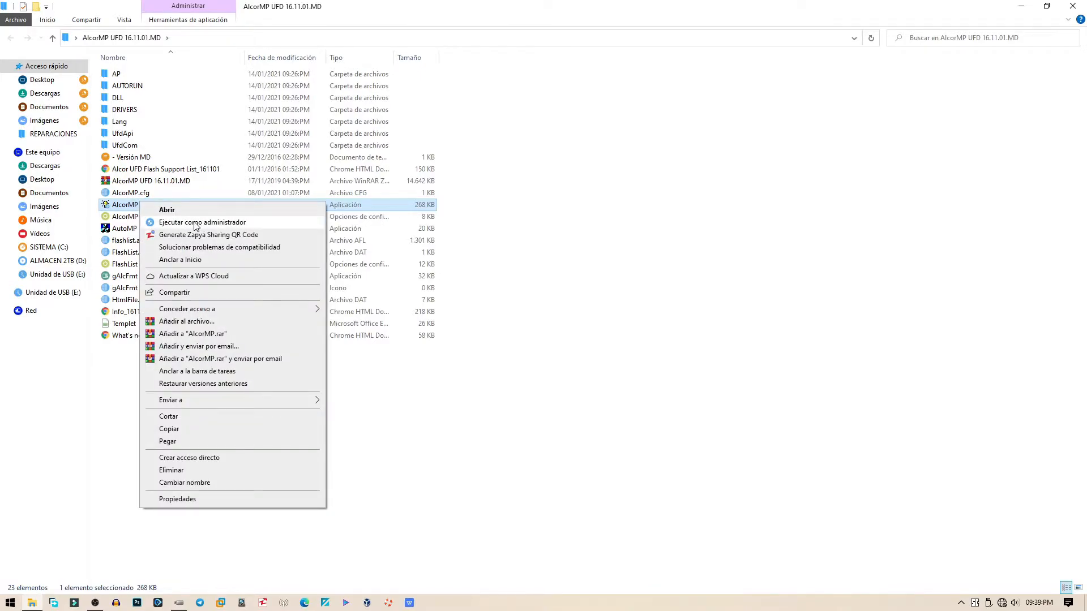
click(199, 222)
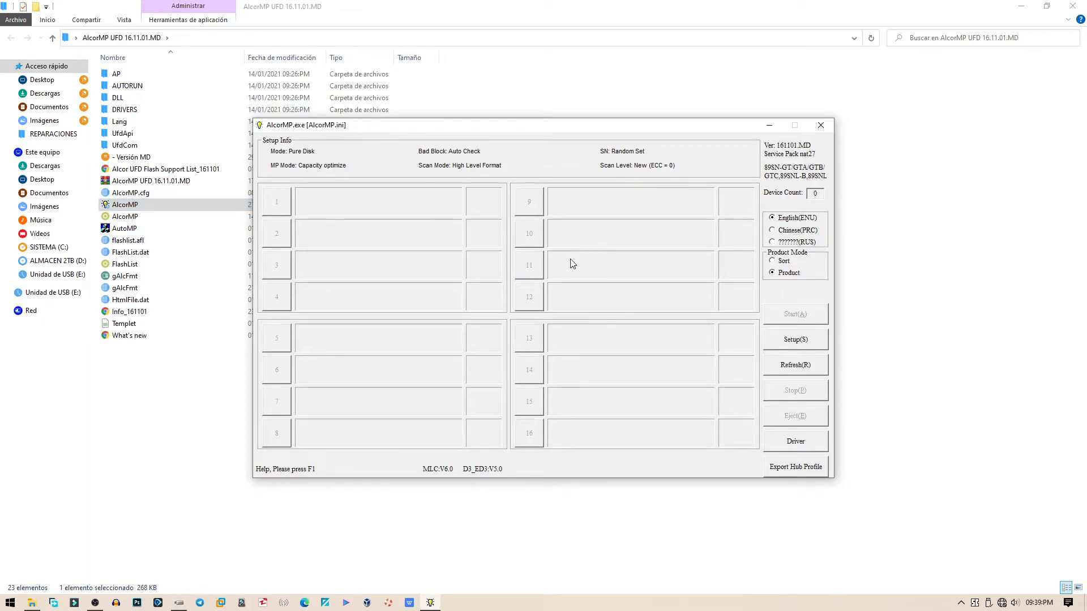
- Minimize the folder window and arrange AlcorMP and ChipGenius side by side to read the USB Device ID
click(1019, 7)
drag(553, 131, 696, 118)
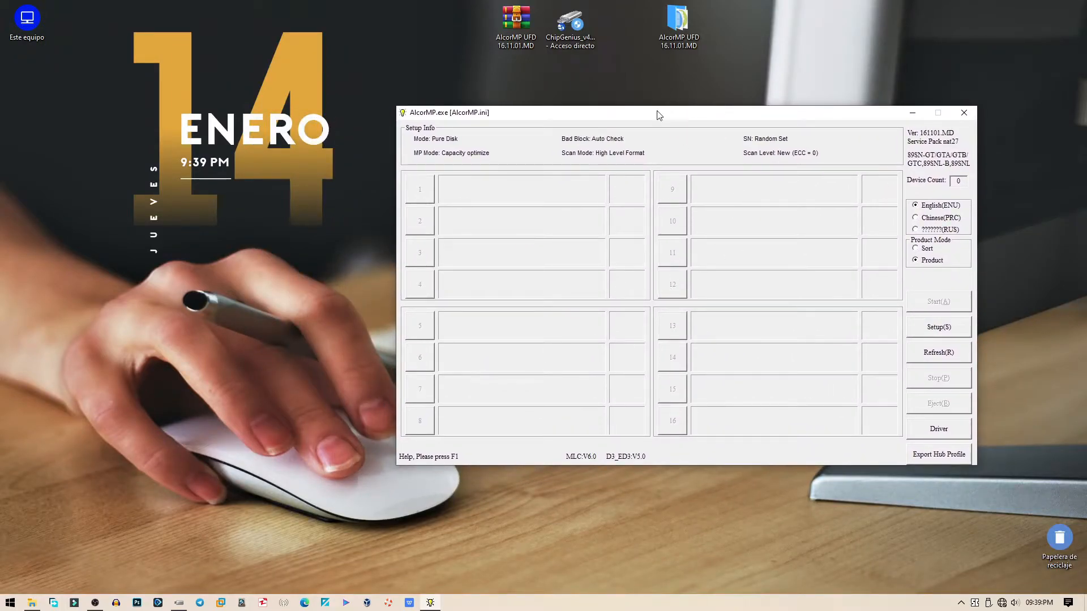
drag(656, 116, 760, 113)
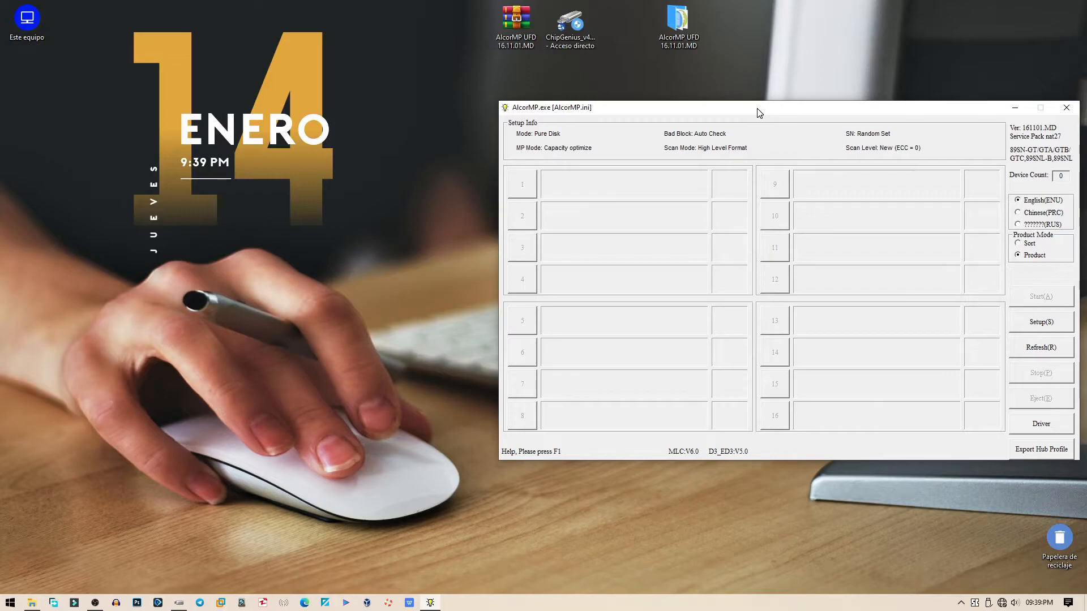
click(179, 603)
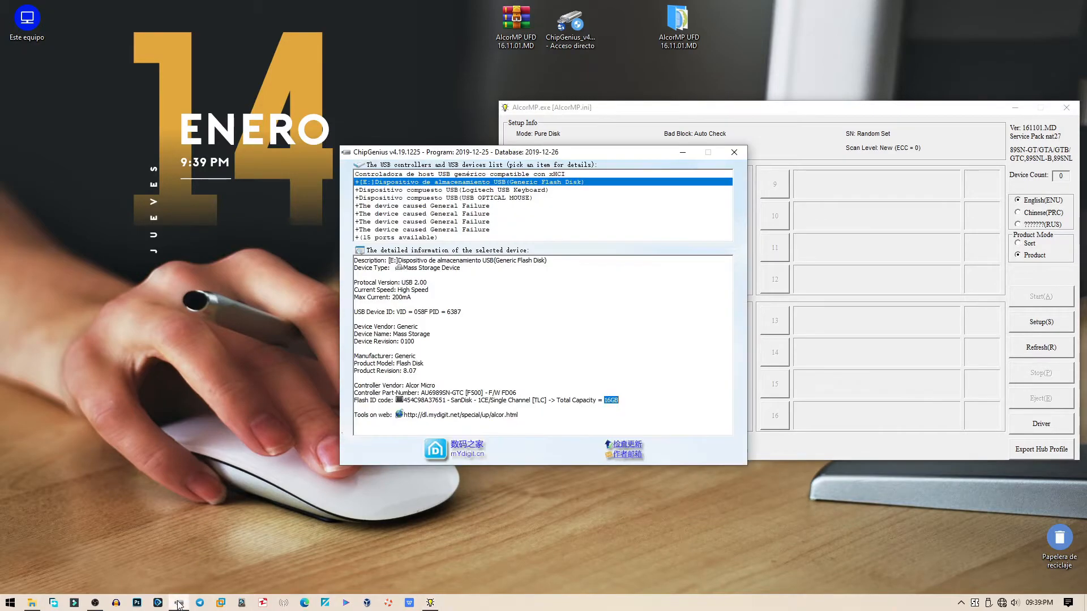
drag(527, 155, 244, 126)
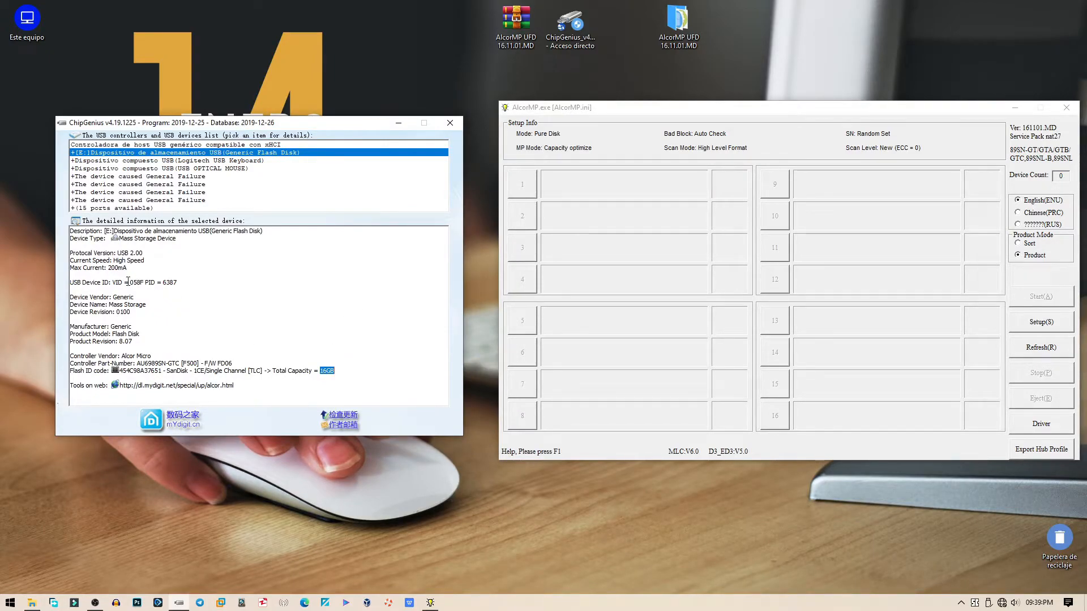
mouse_move(144, 281)
mouse_down()
mouse_move(114, 281)
mouse_move(177, 282)
mouse_move(146, 284)
mouse_up()
- Open the AlcorMP setup with the password left blank and turn off manual selection of the flash type
click(1042, 326)
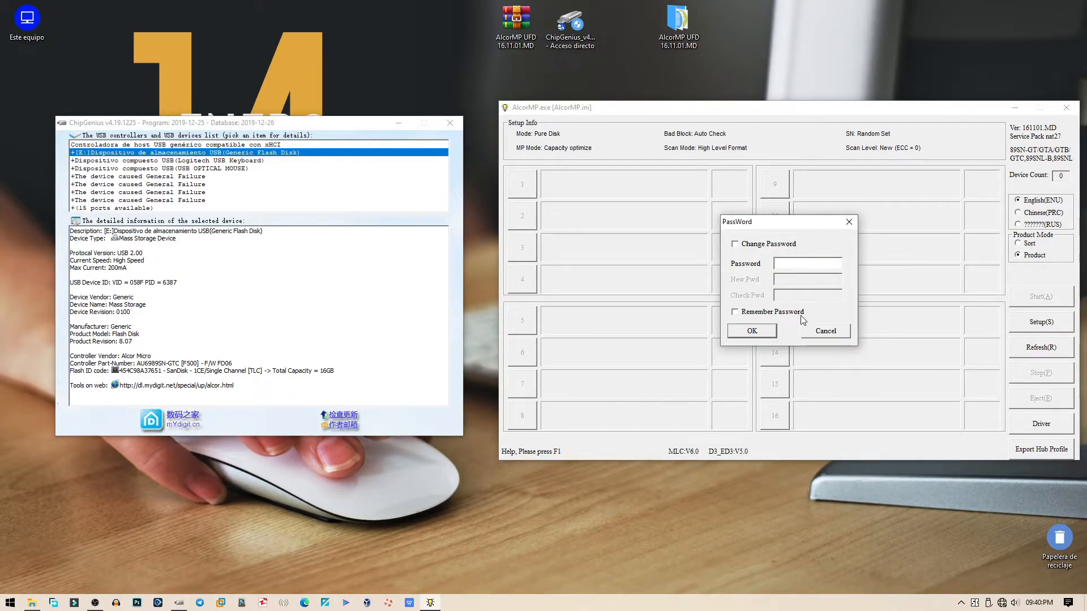
click(760, 333)
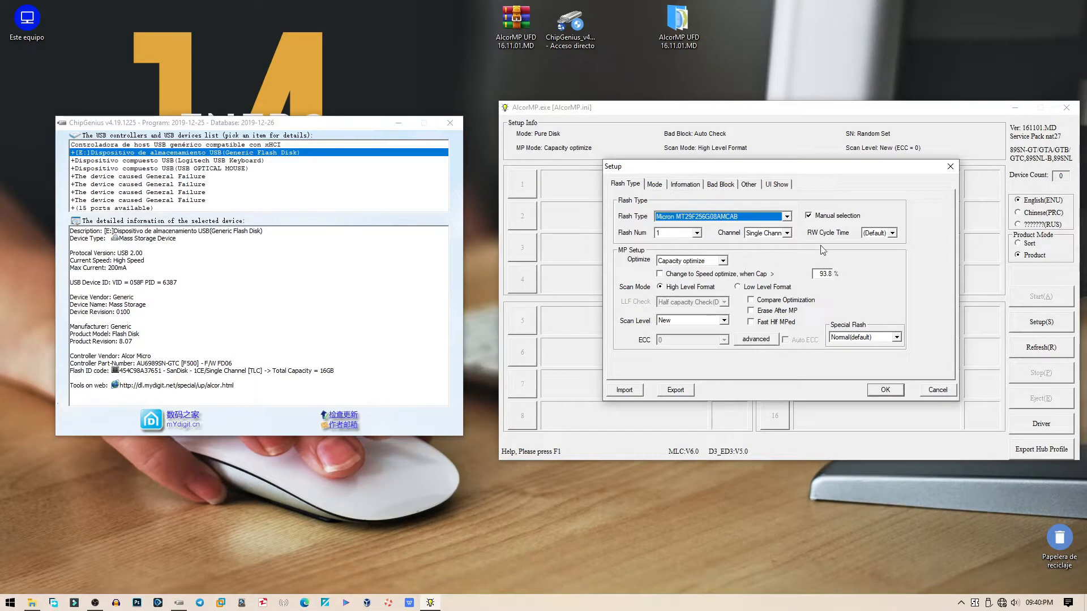
click(809, 216)
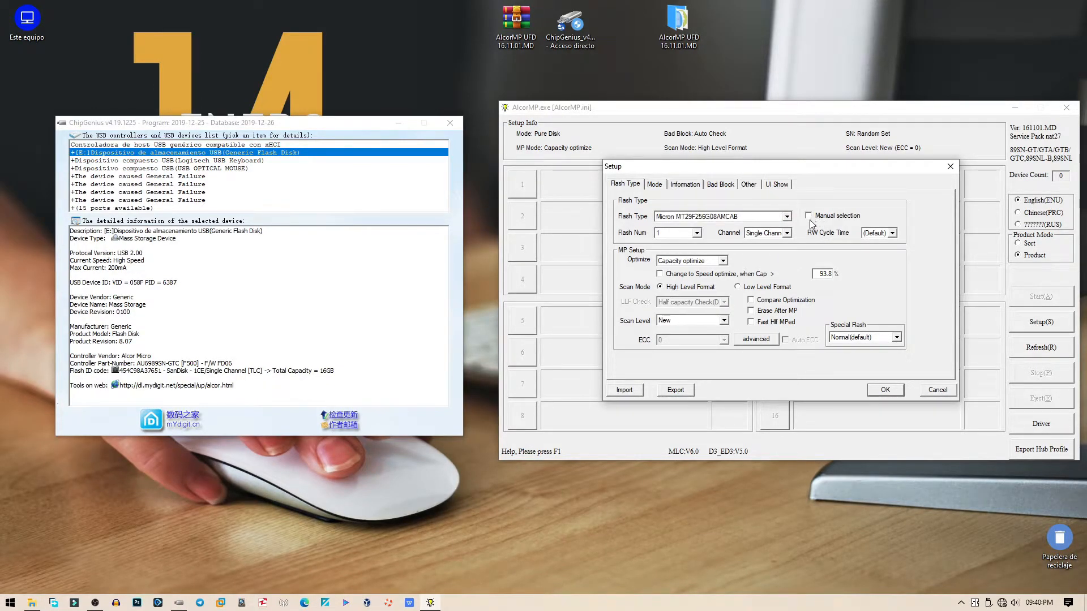
- Set the VID in the setup's vendor information to 058F and compare it with the device ID in ChipGenius
click(686, 185)
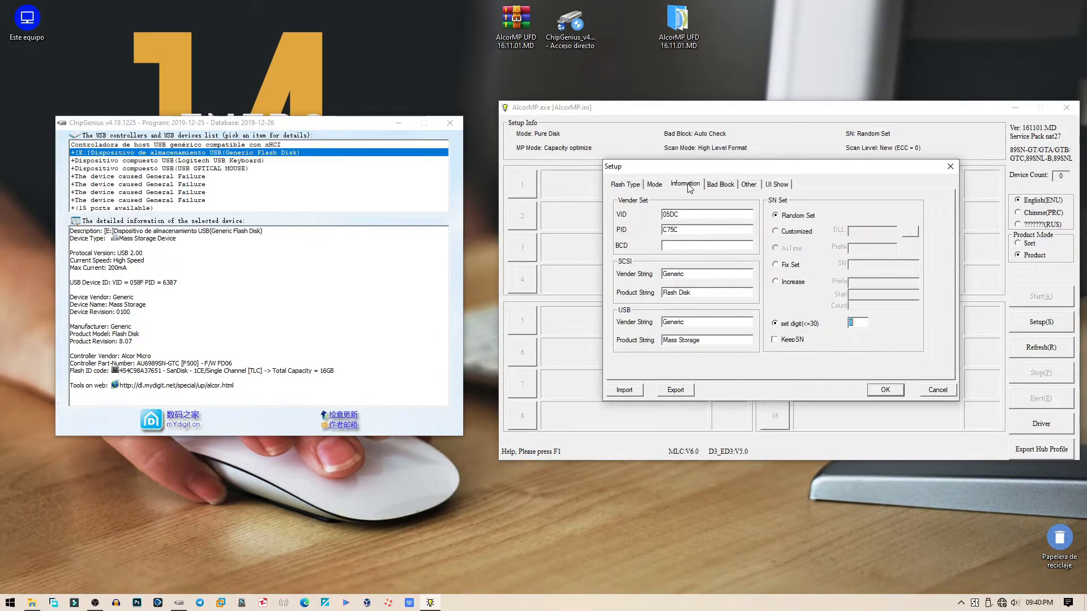
double_click(691, 214)
drag(693, 232, 662, 260)
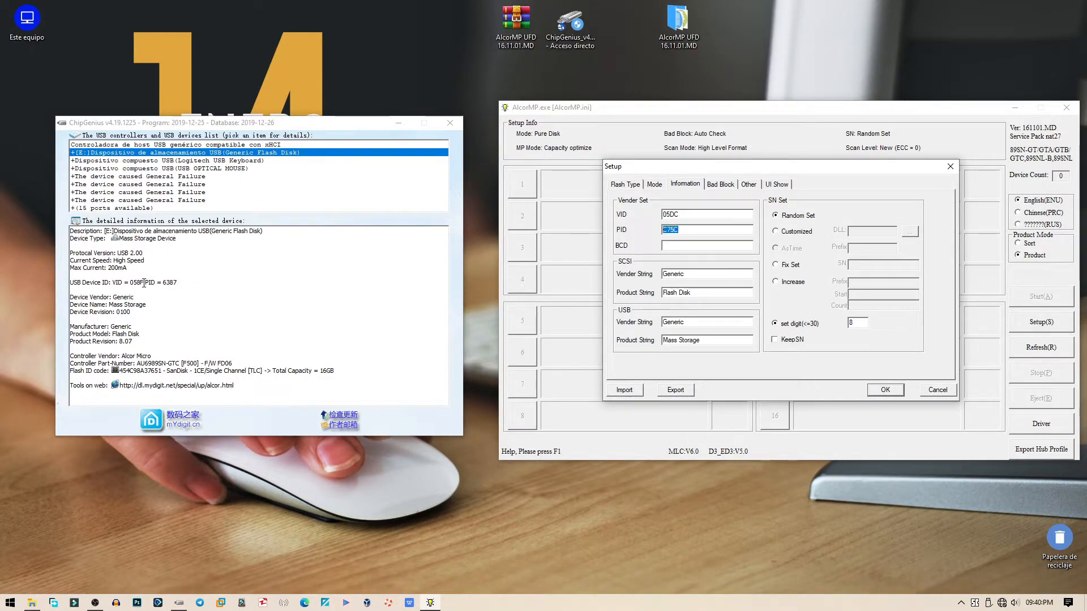
click(160, 280)
drag(178, 283, 146, 284)
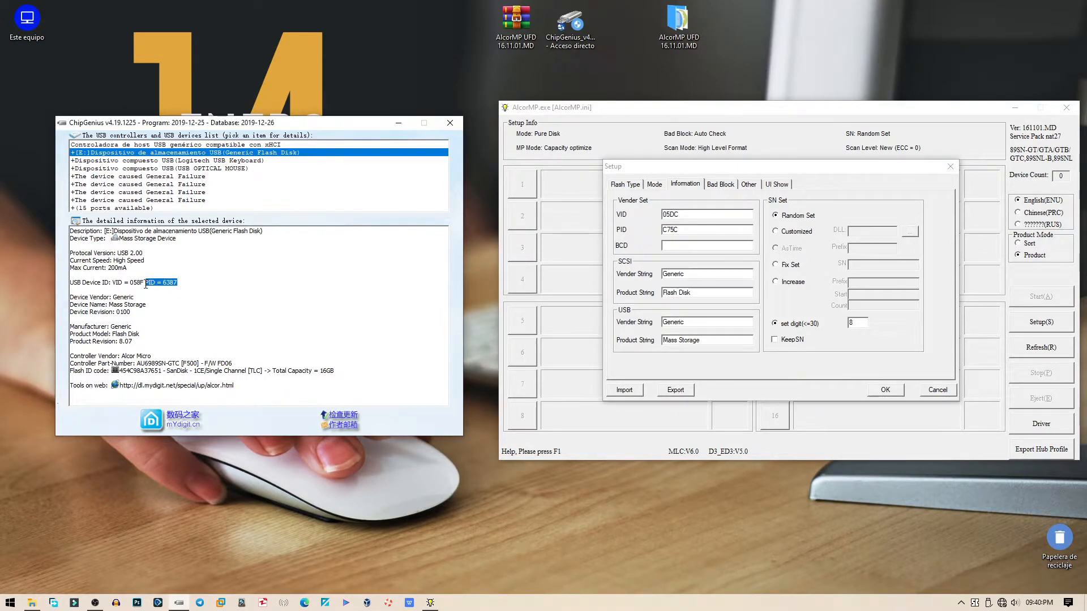
click(205, 283)
drag(144, 282, 125, 282)
click(680, 215)
drag(680, 215, 672, 216)
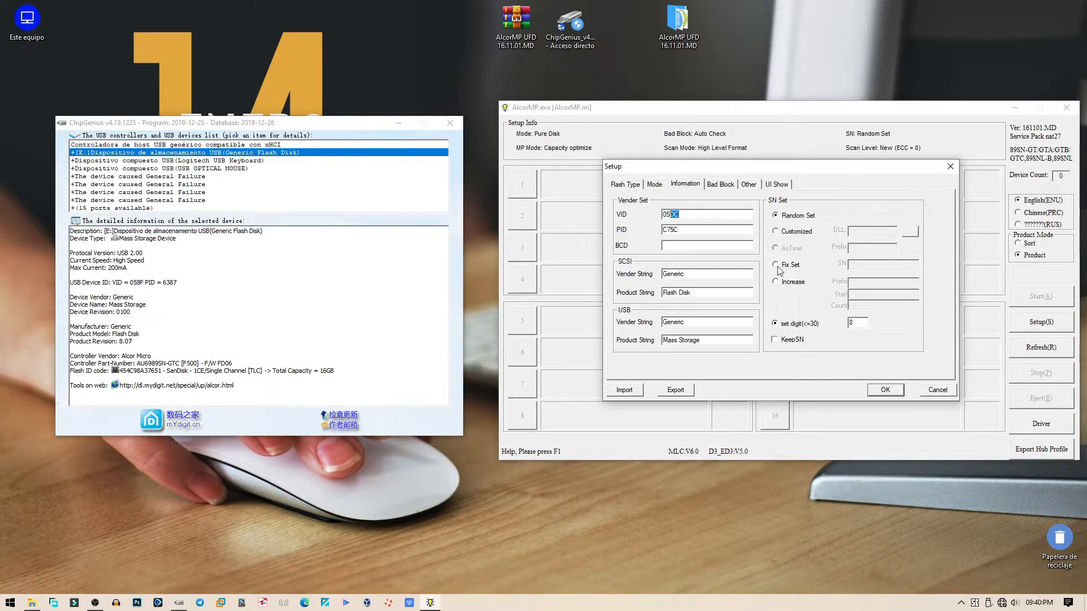
text(8F)
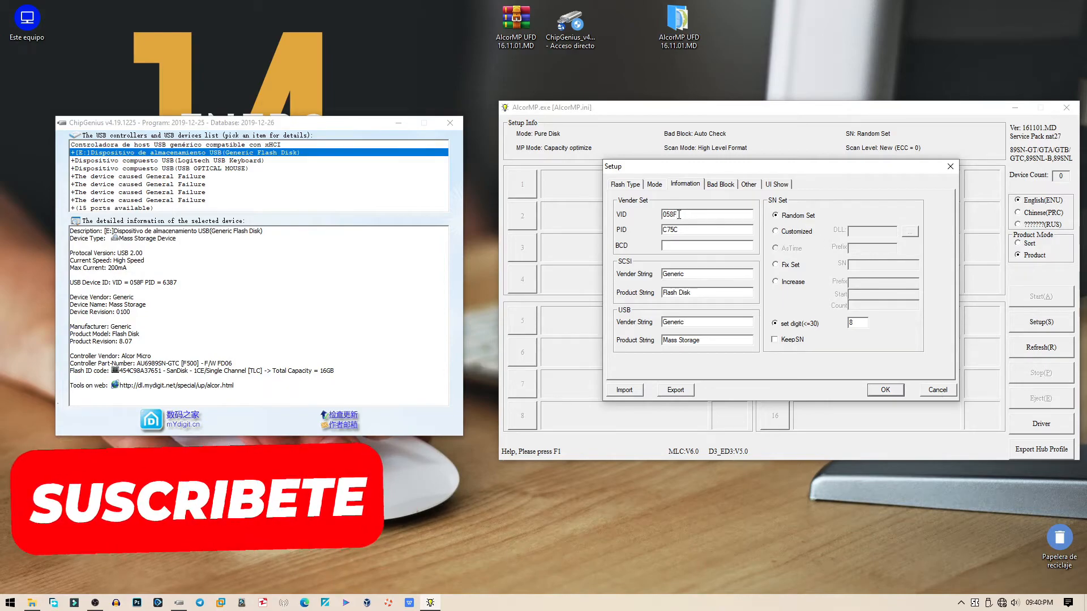
click(144, 282)
drag(144, 281, 129, 282)
click(192, 289)
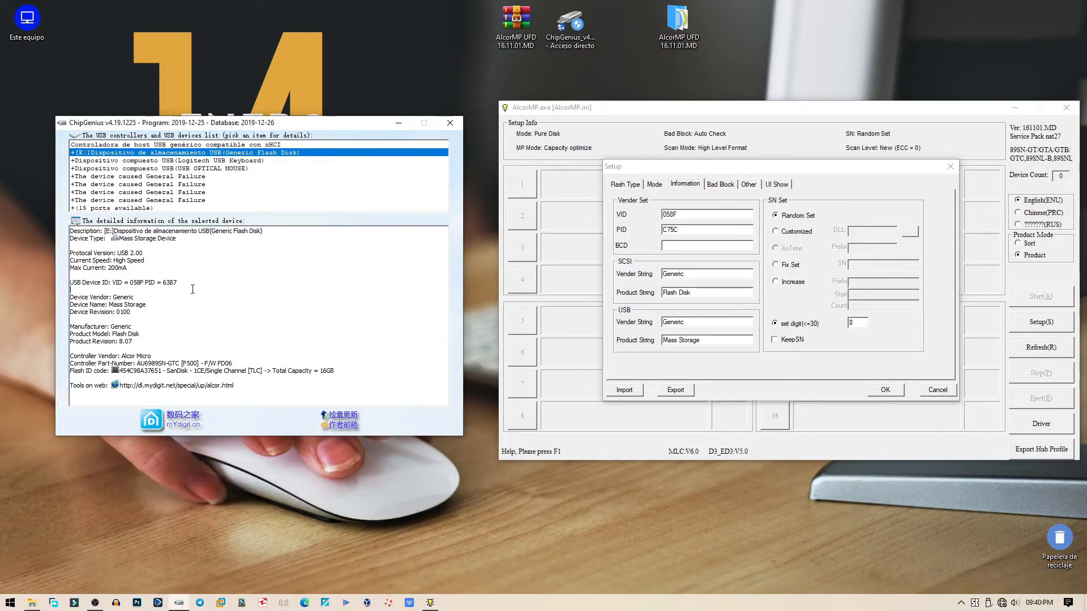
- Set the PID in the vendor information to 6387, compare it with ChipGenius, and minimize ChipGenius
drag(684, 230, 652, 235)
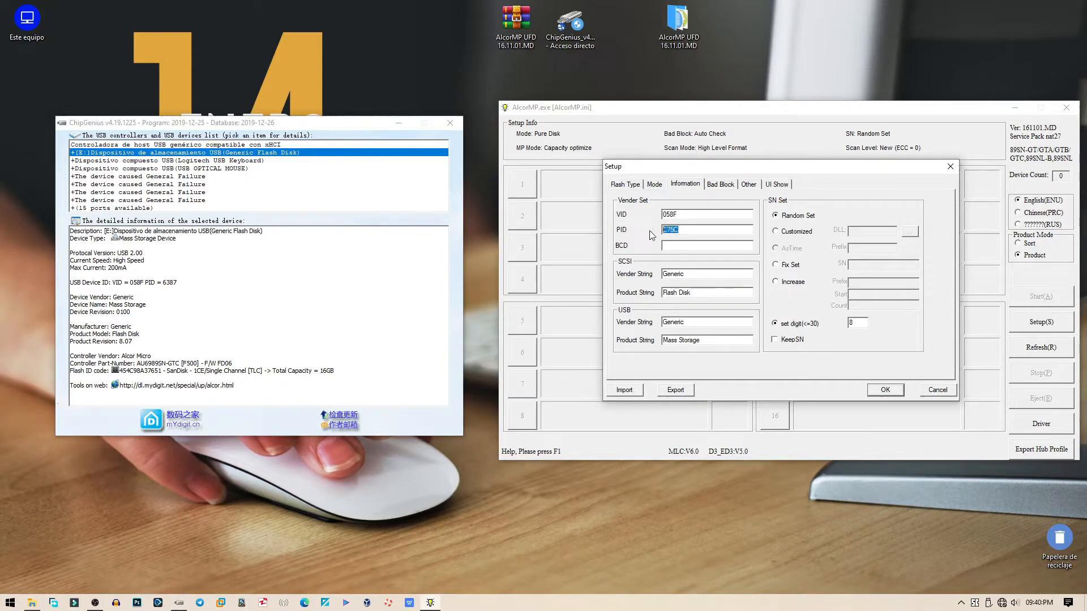
drag(178, 282, 162, 282)
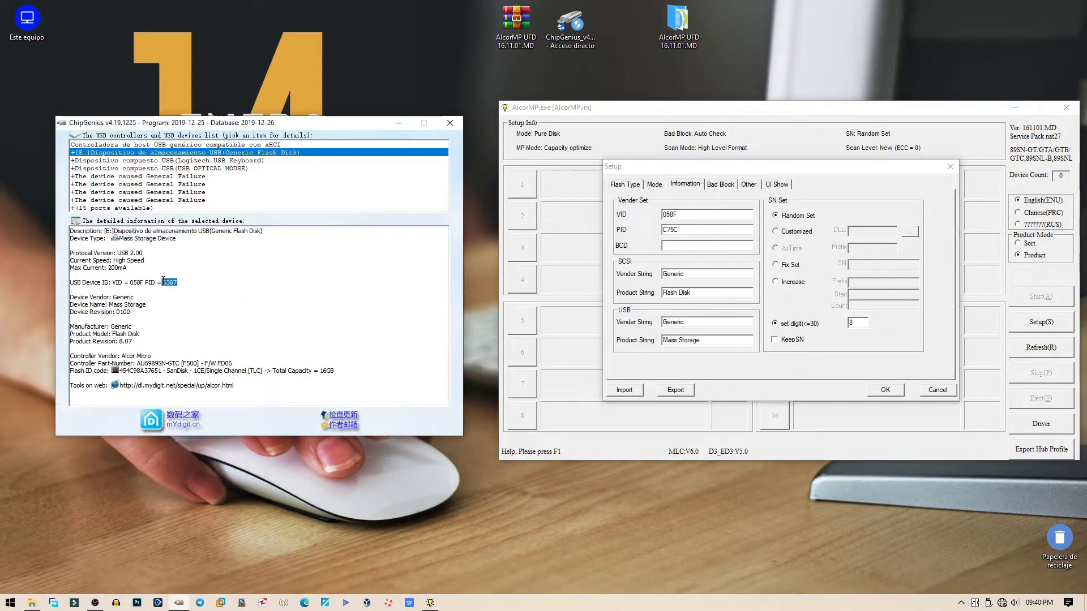
click(690, 228)
drag(689, 228, 657, 231)
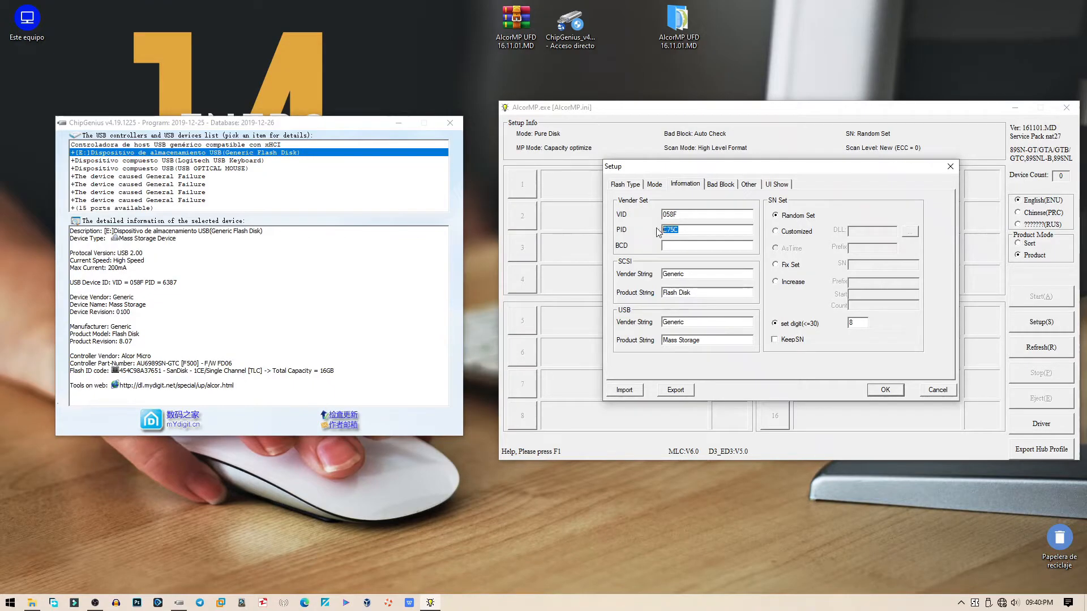
text(6387)
drag(690, 227, 650, 229)
drag(179, 283, 163, 283)
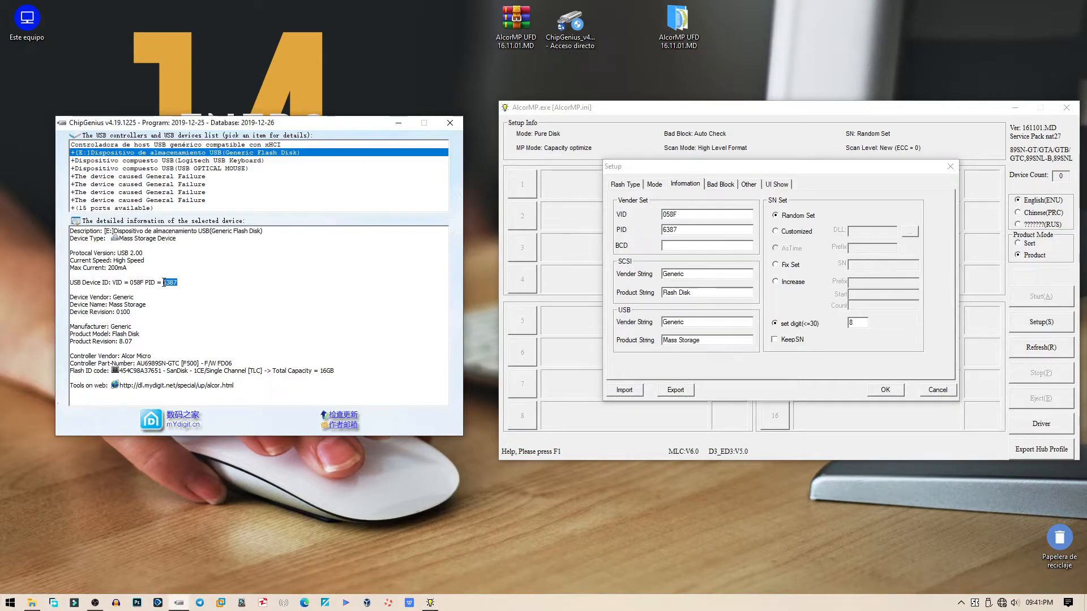
click(398, 122)
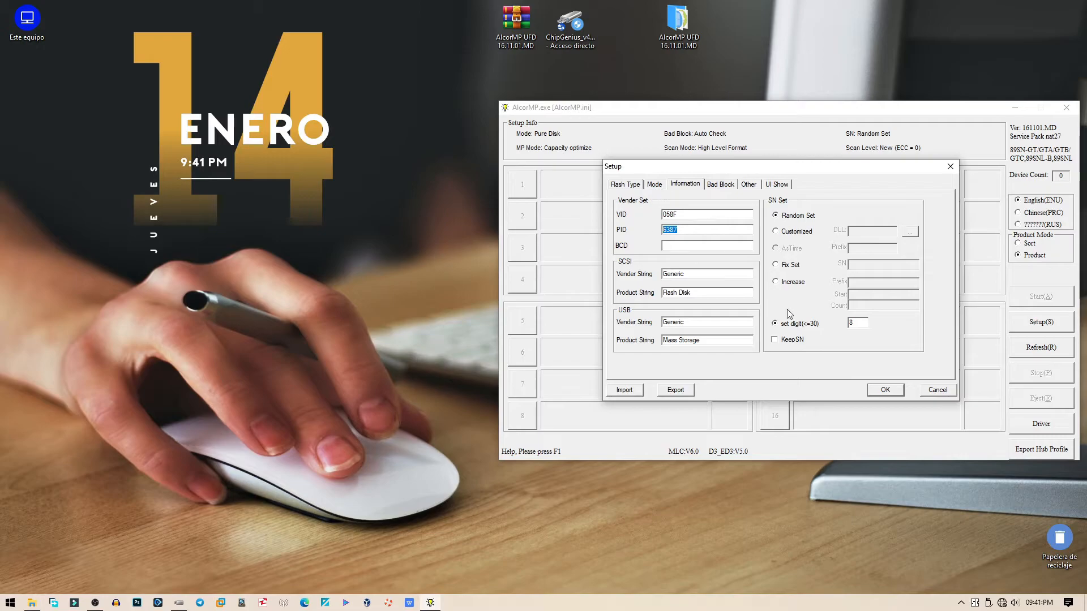
- Apply the AlcorMP setup and start processing the detected USB drive E with it
click(884, 390)
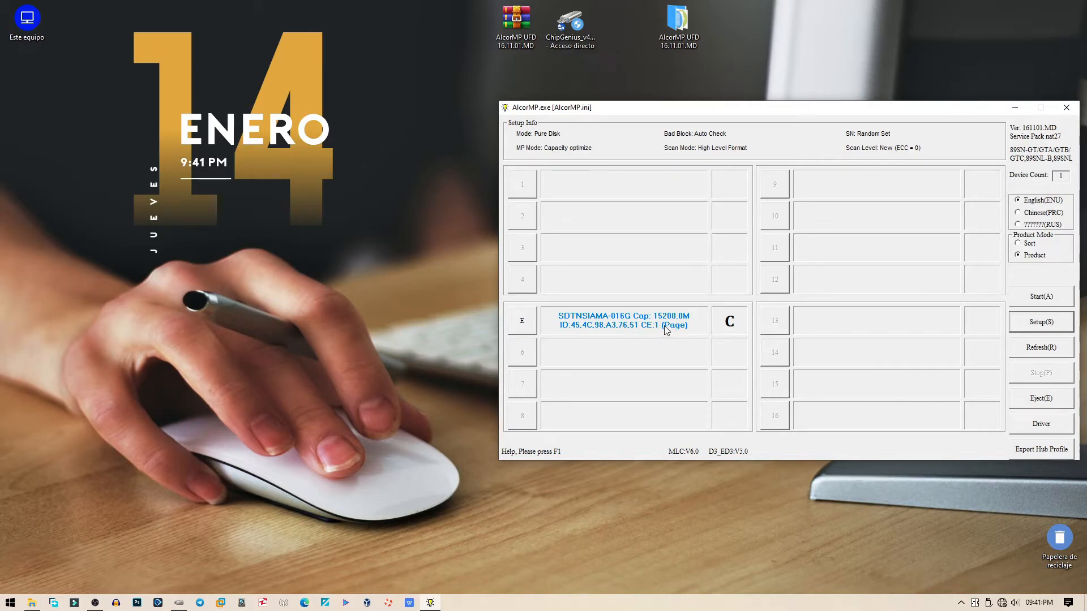
drag(847, 121, 683, 121)
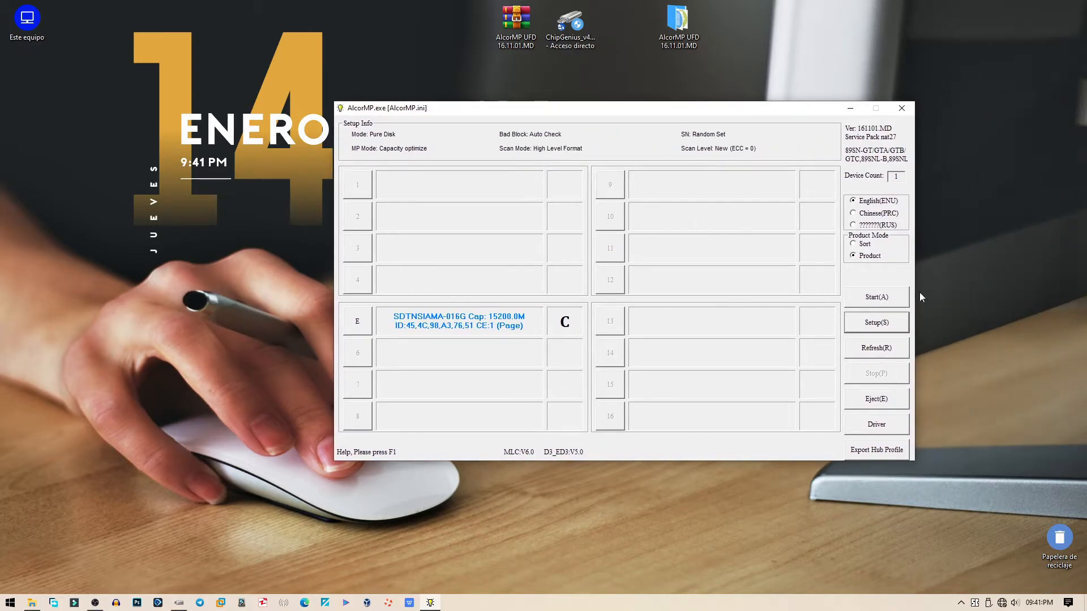
click(872, 297)
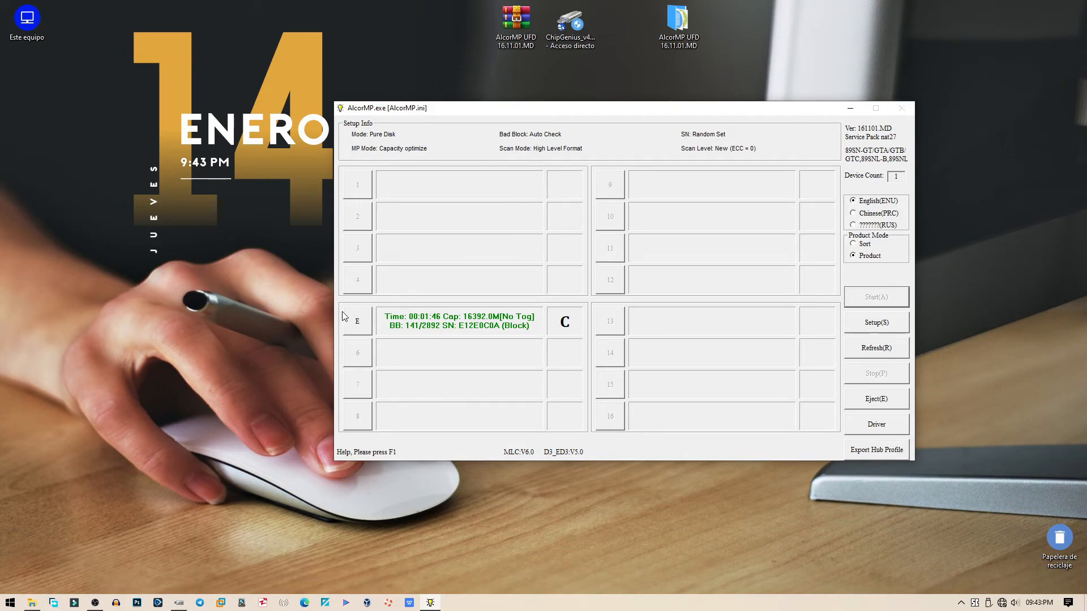
- Open Este equipo and check the capacity and file system in the properties of the removable disk (E:)
click(35, 26)
double_click(31, 29)
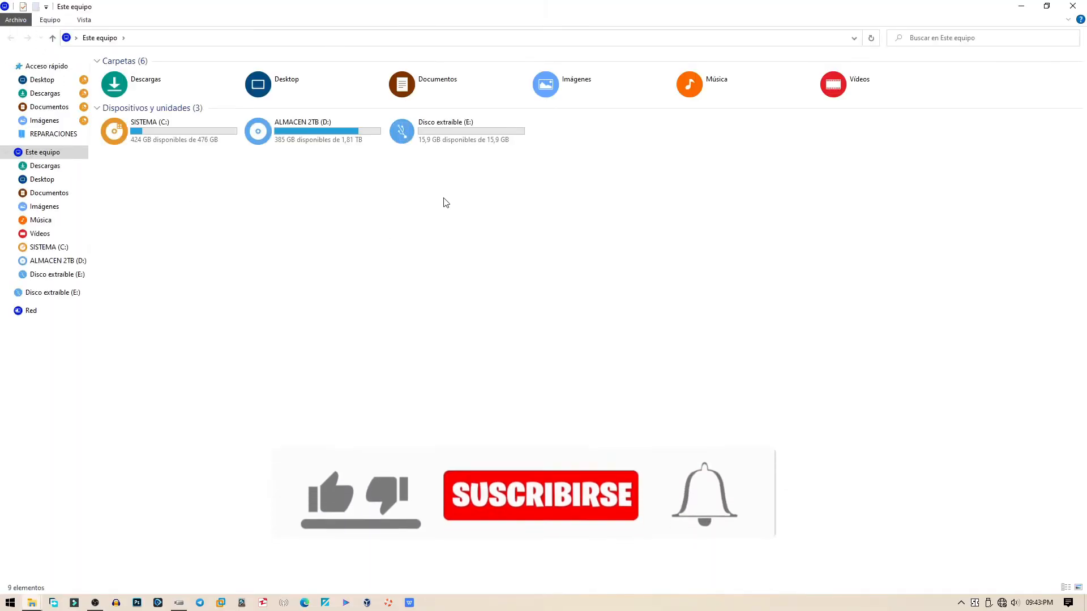
click(453, 129)
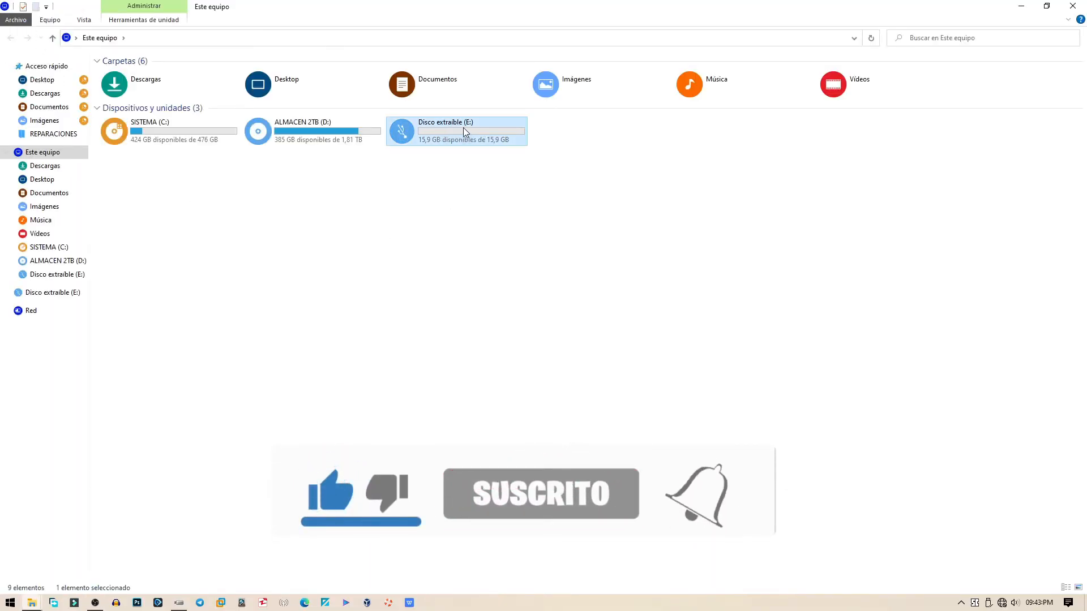
right_click(463, 127)
click(512, 396)
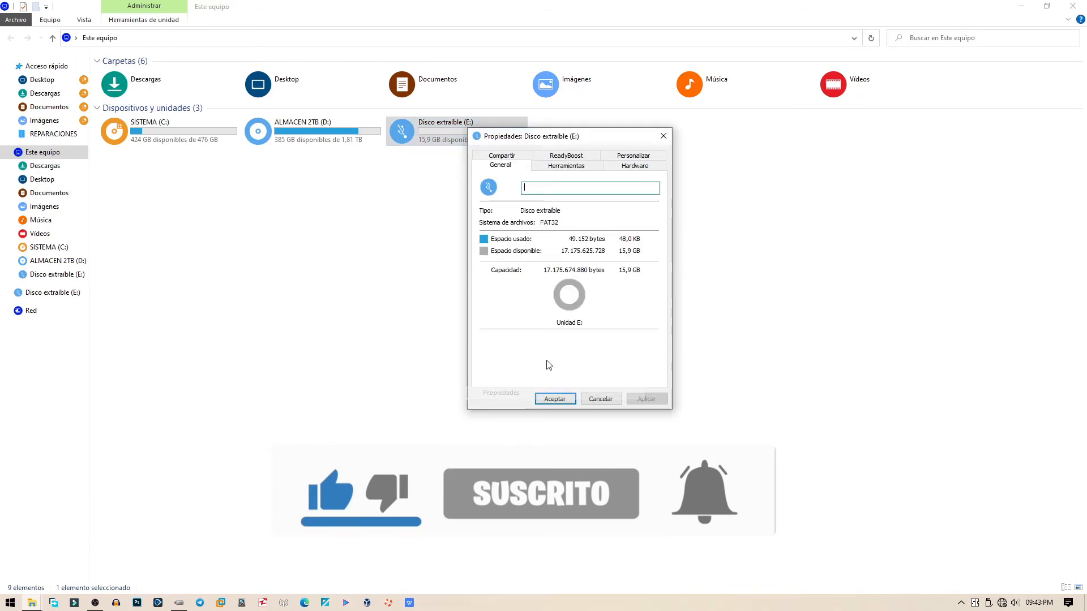
click(660, 139)
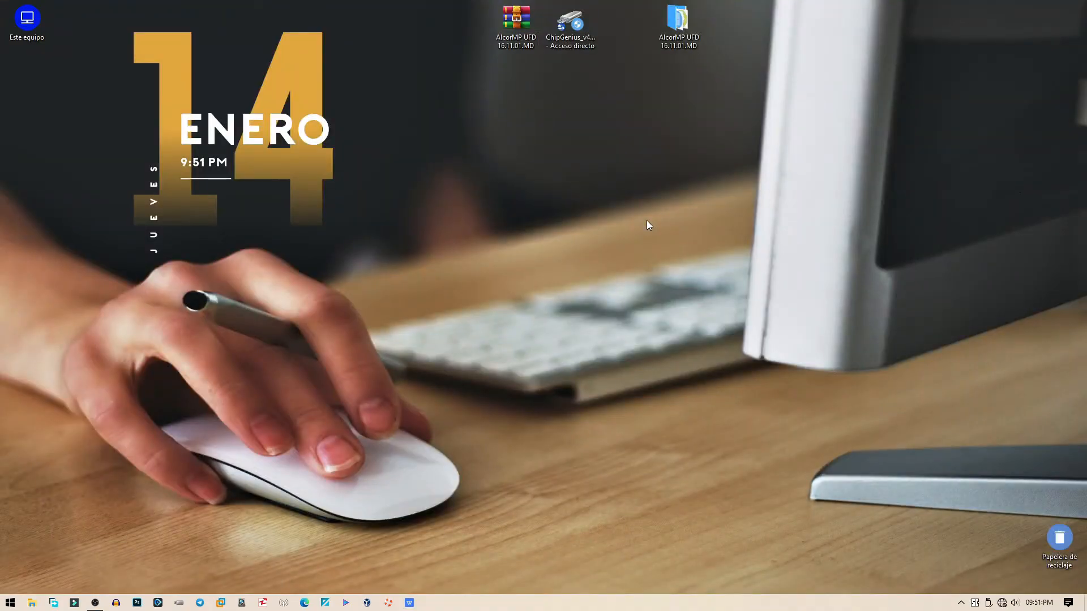